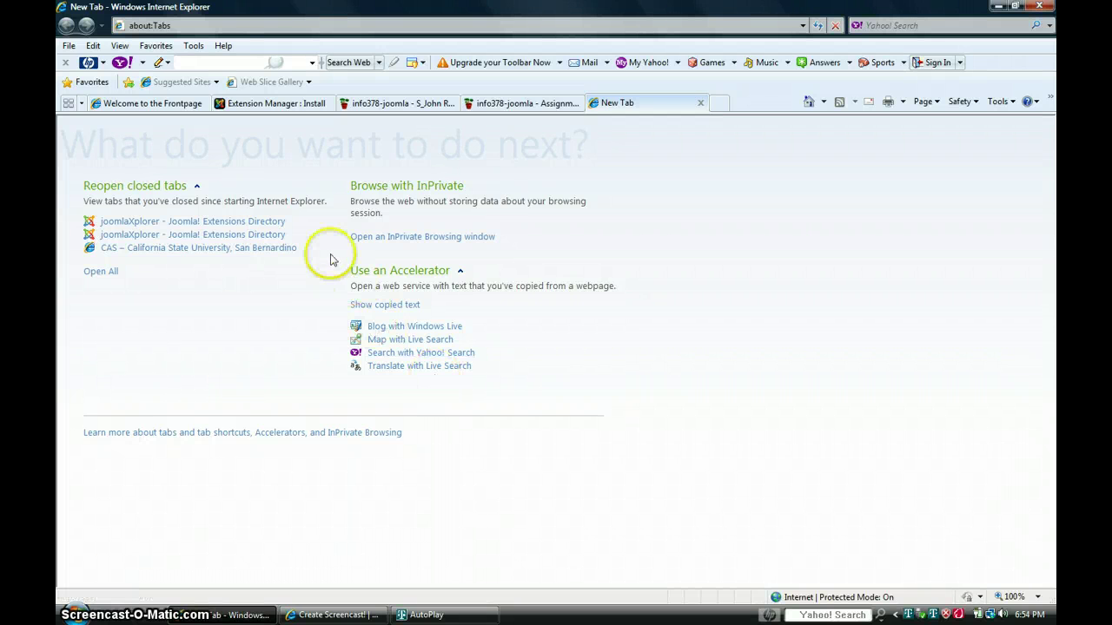
key("alt+d")
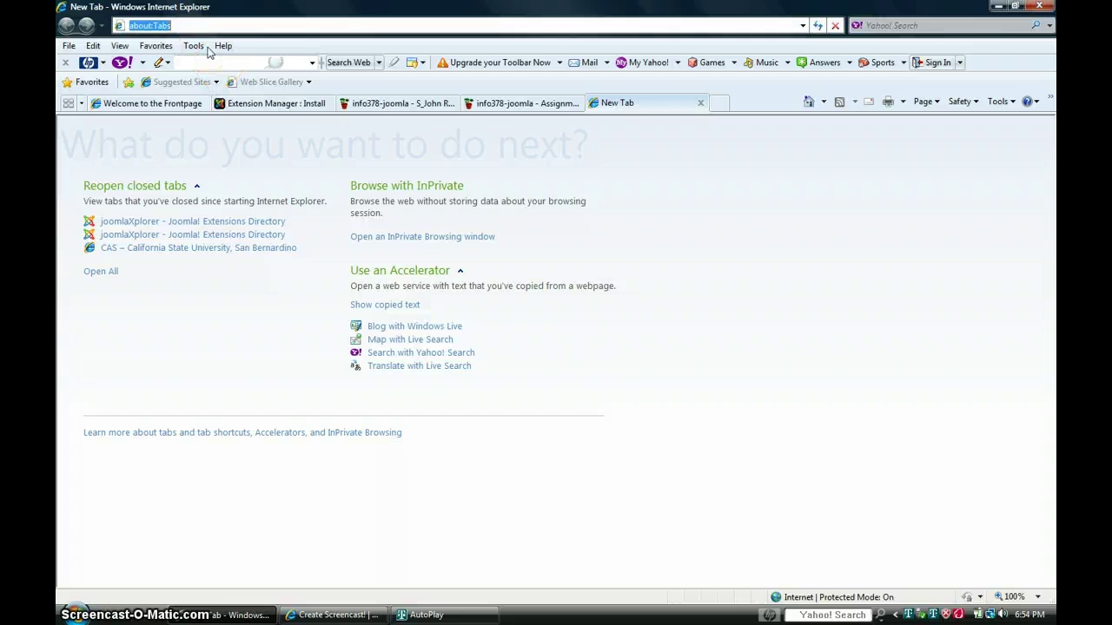
type("joo")
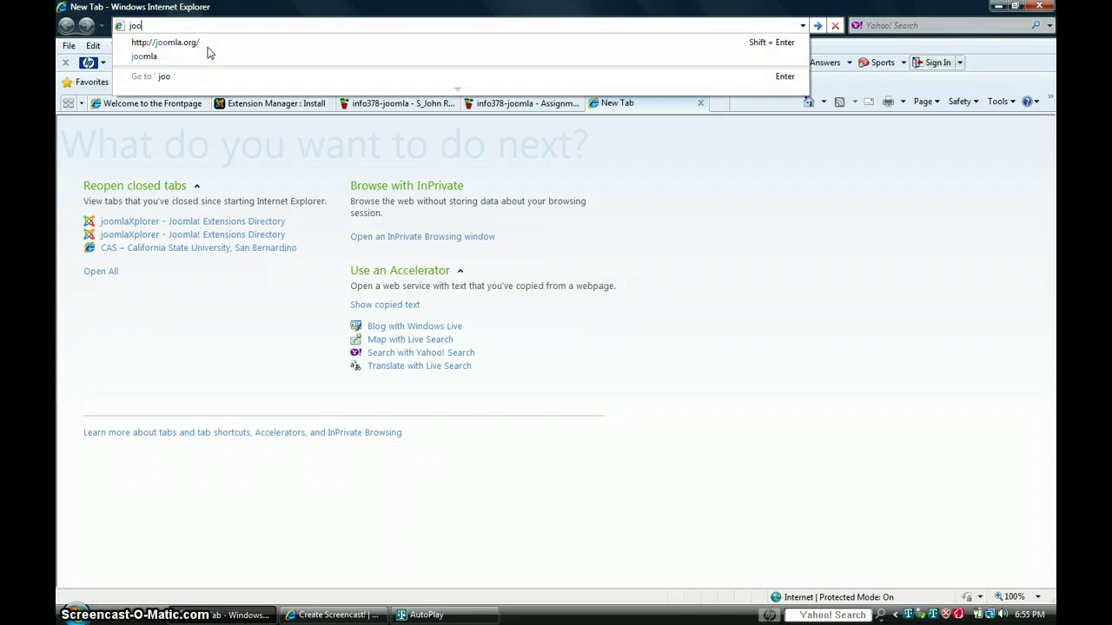
left_click(156, 43)
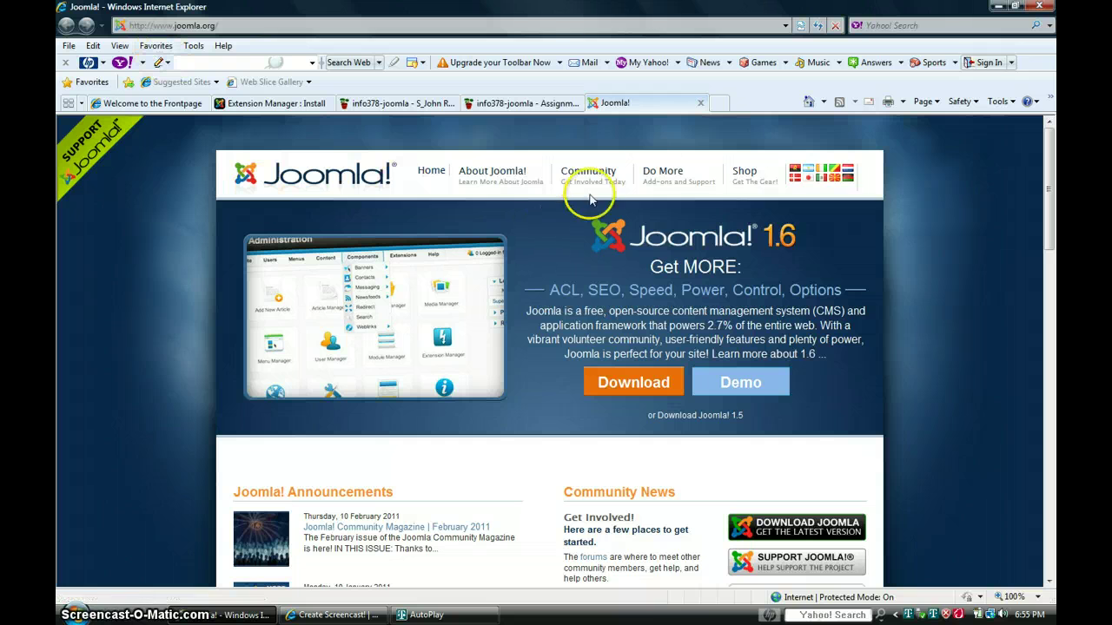
mouse_move(662, 175)
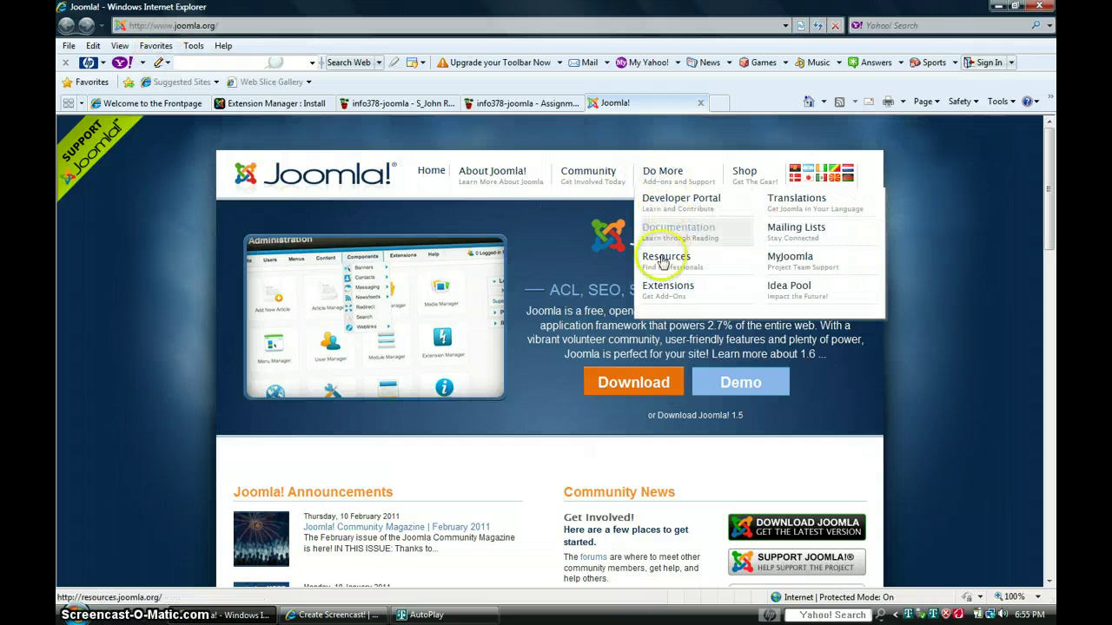
Browse the Extensions Directory's Core Enhancements category to the joomlaXplorer extension page
left_click(660, 288)
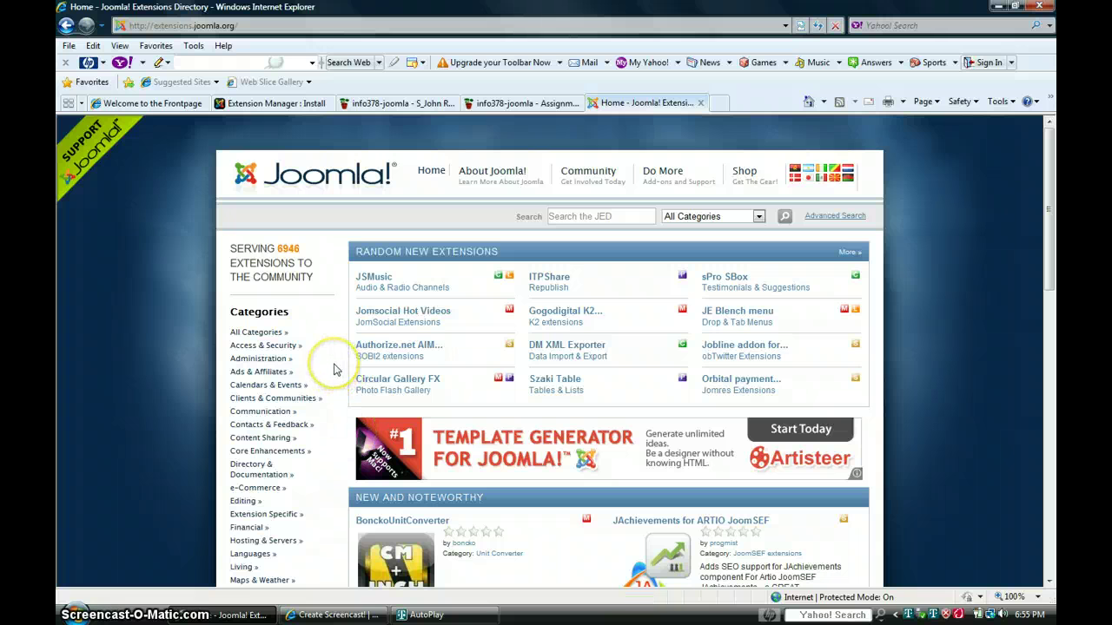
scroll(335, 369, "down", 5)
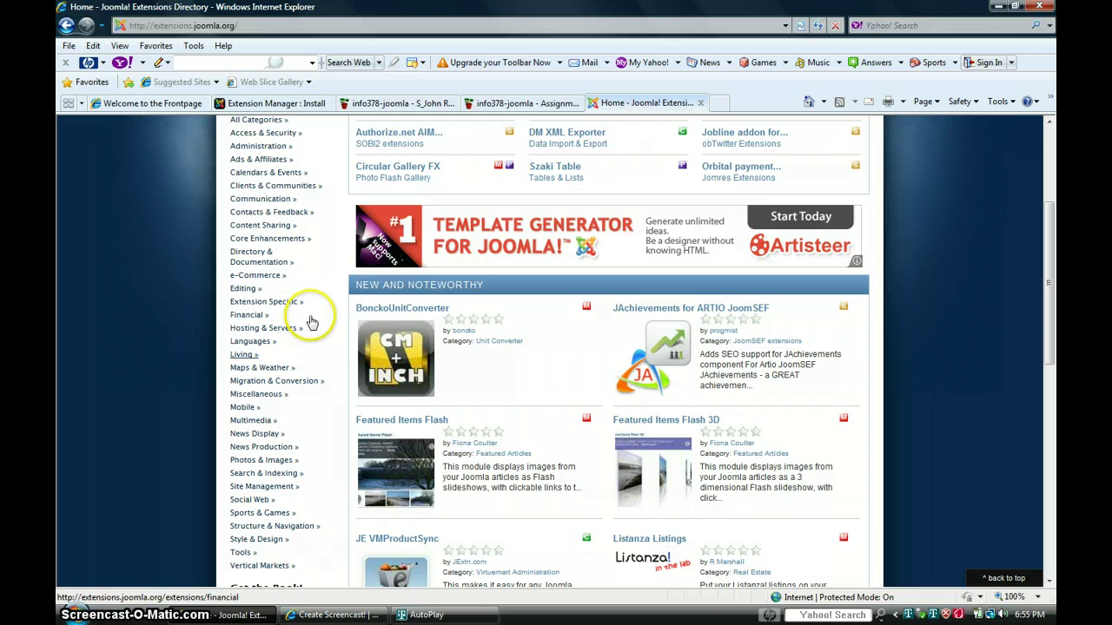
left_click(272, 238)
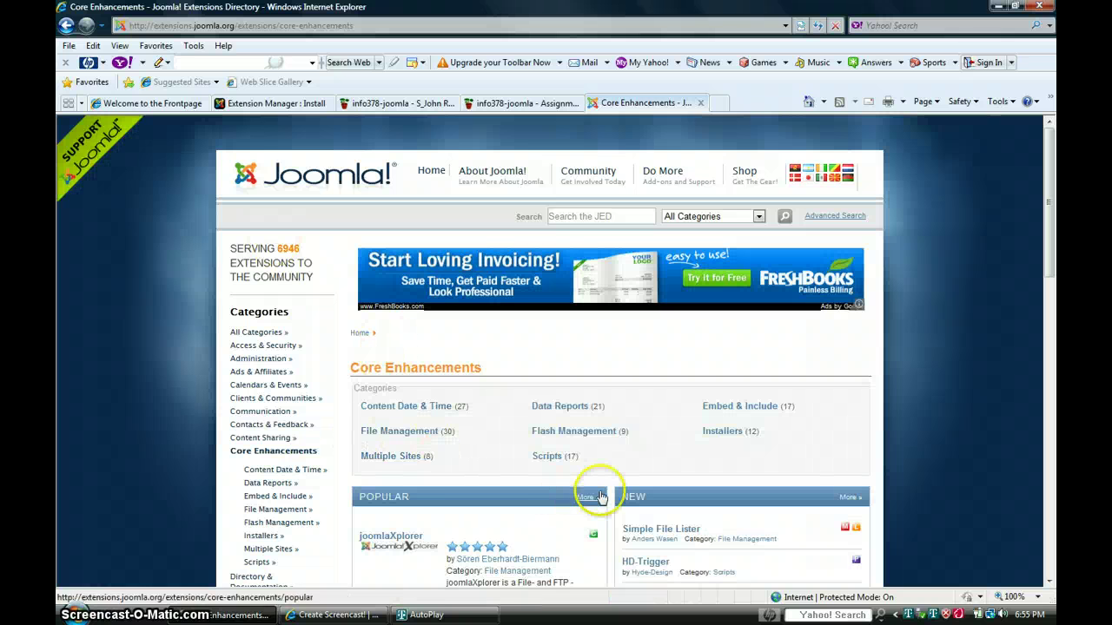
scroll(612, 477, "down", 2)
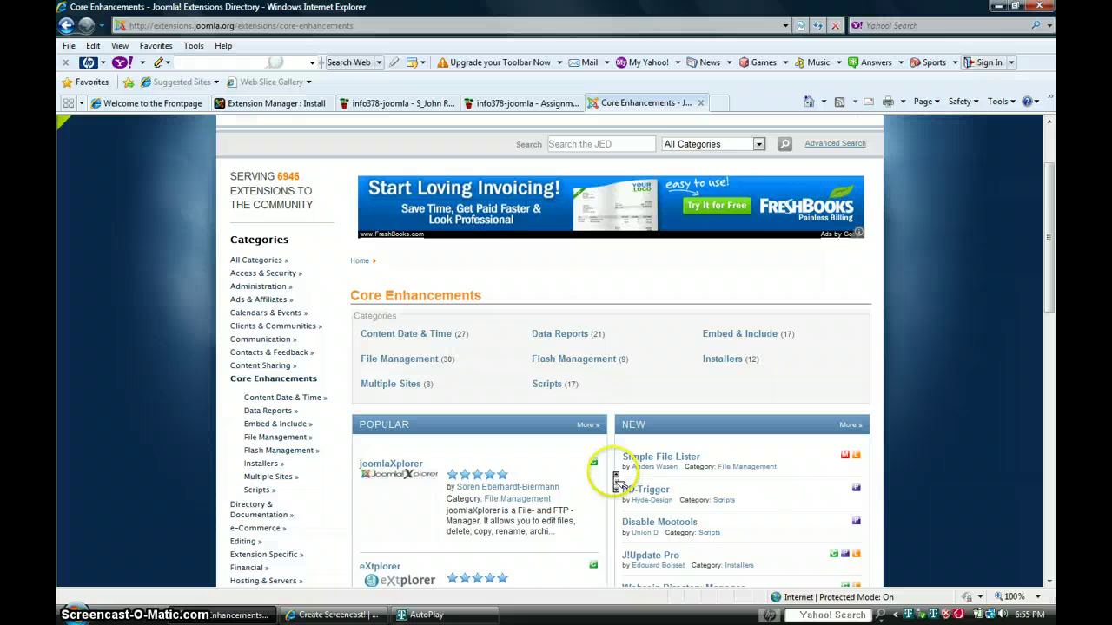
scroll(612, 477, "down", 2)
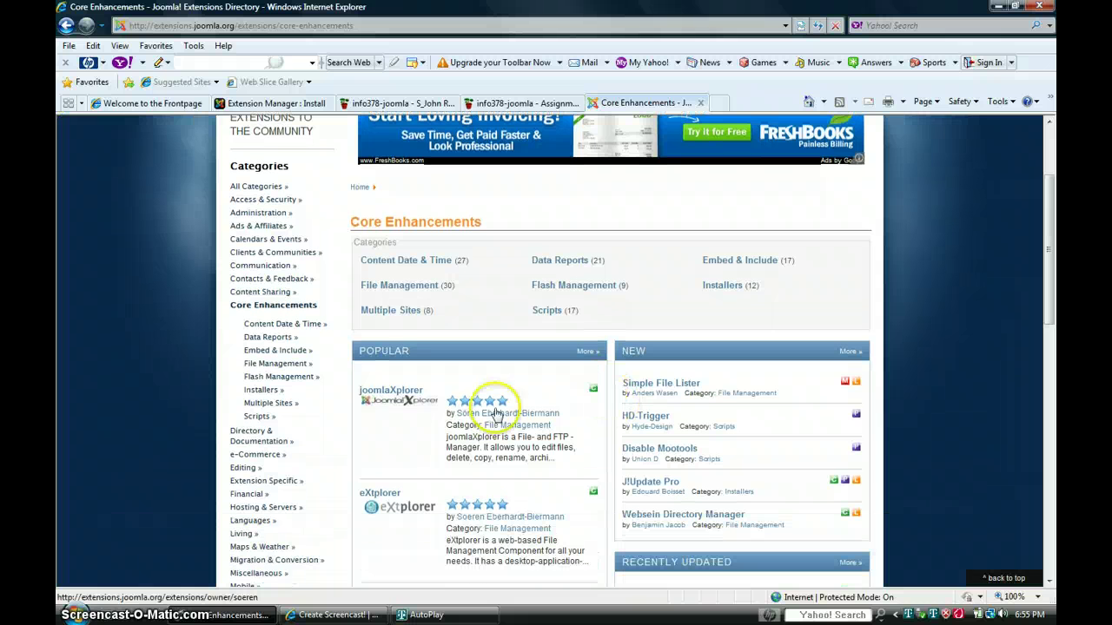
left_click(392, 392)
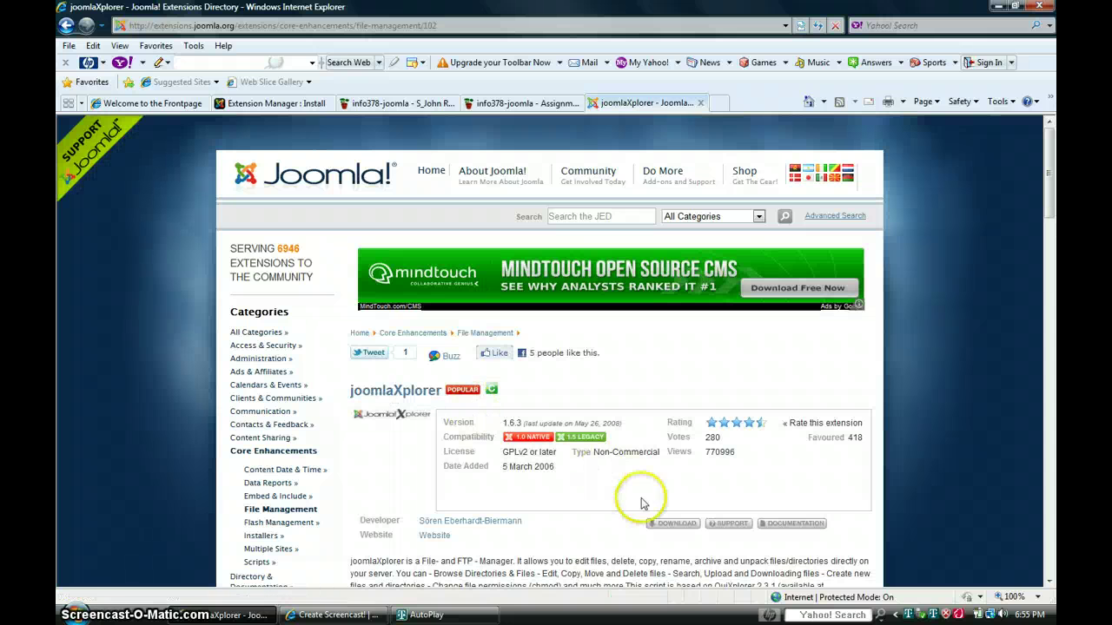
Open the joomlaXplorer 1.6.3 release files on JoomlaCode and cancel the zip download prompt
left_click(671, 525)
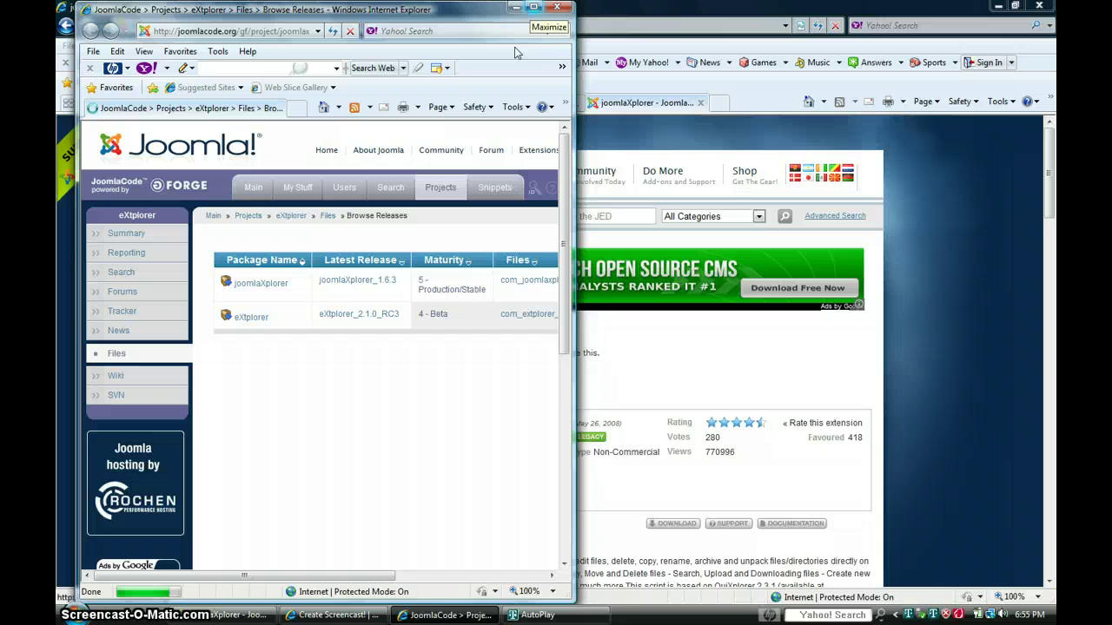
key("super+Up")
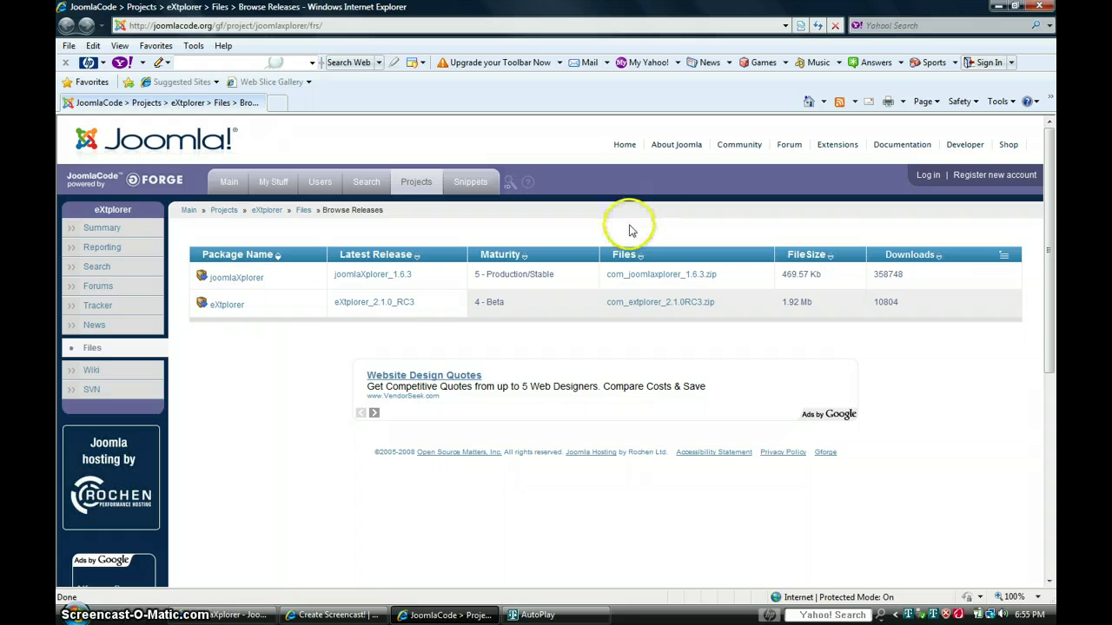
right_click(650, 274)
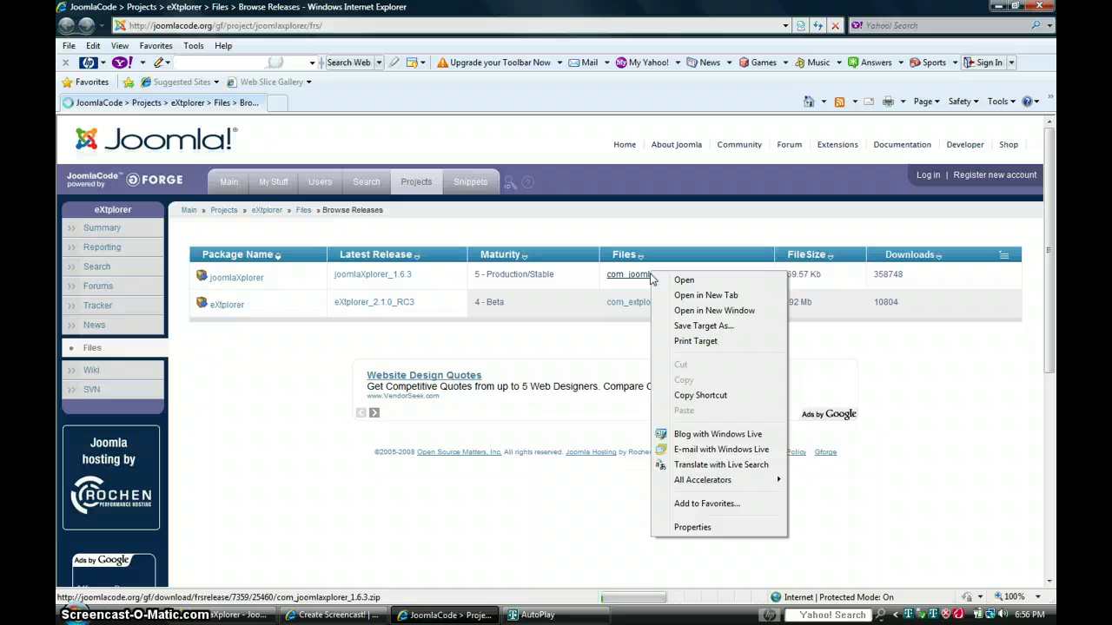
left_click(718, 399)
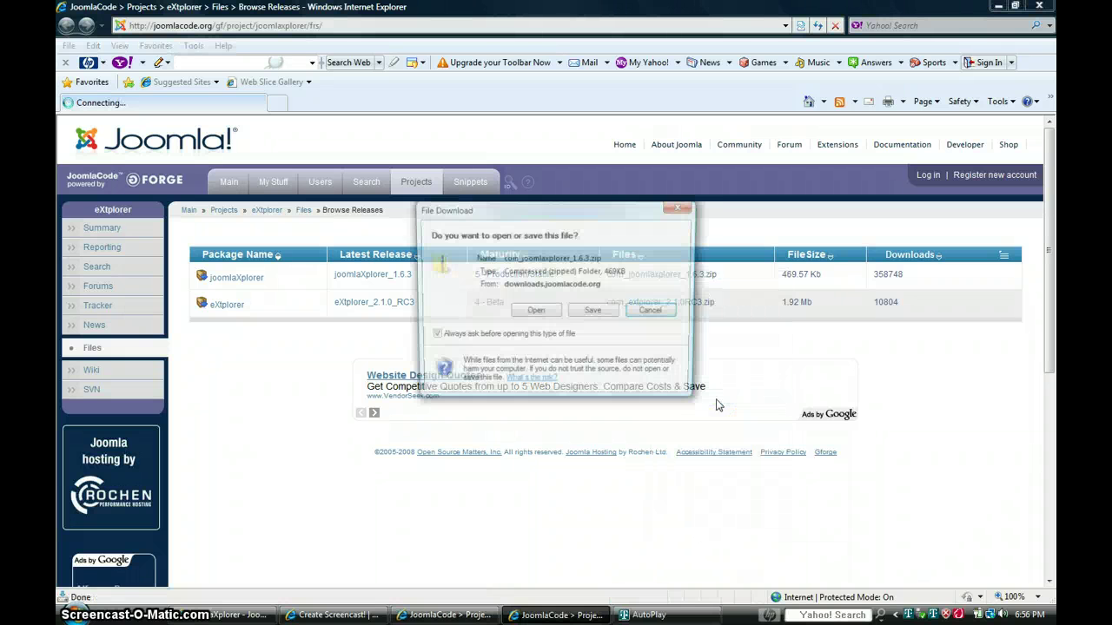
left_click(576, 314)
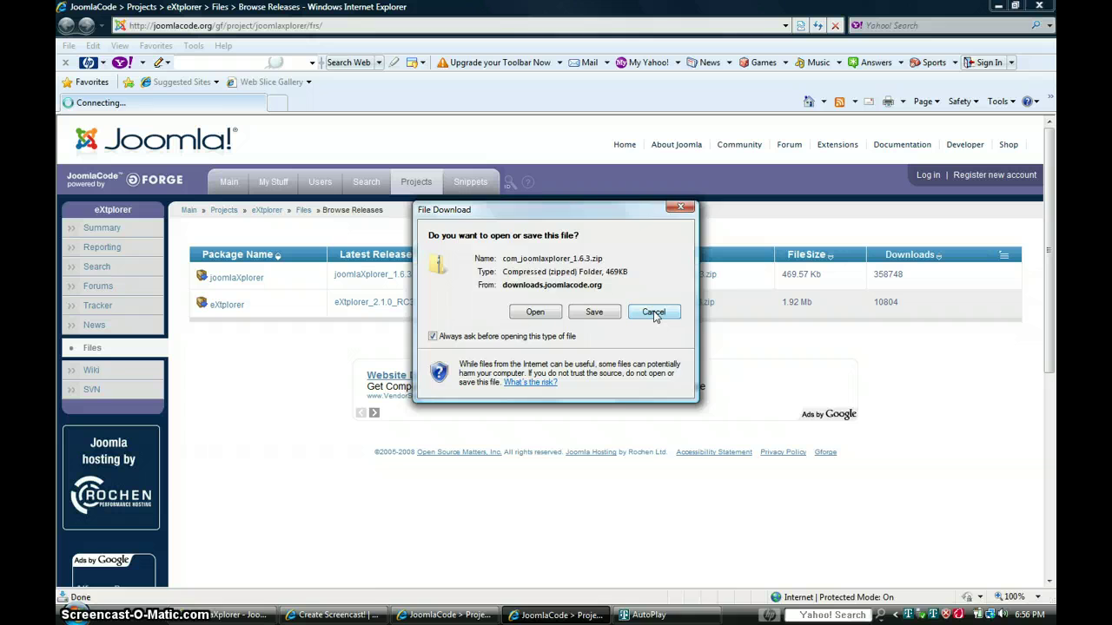
left_click(655, 312)
Copy the com_joomlaxplorer_1.6.3.zip link address and return to the directory page
left_click(650, 276)
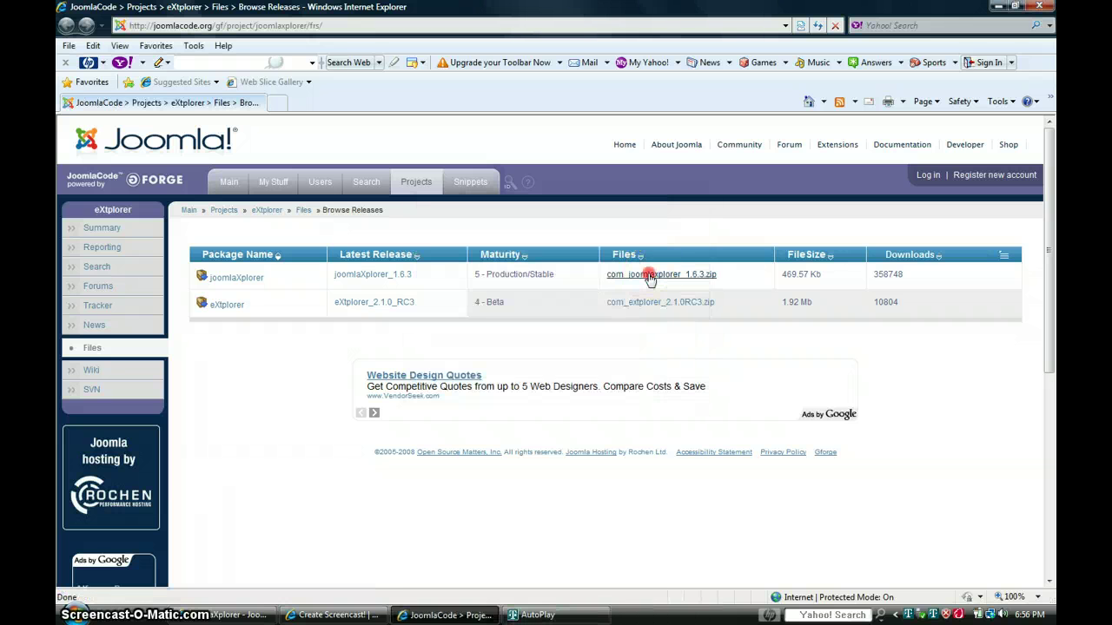
right_click(650, 276)
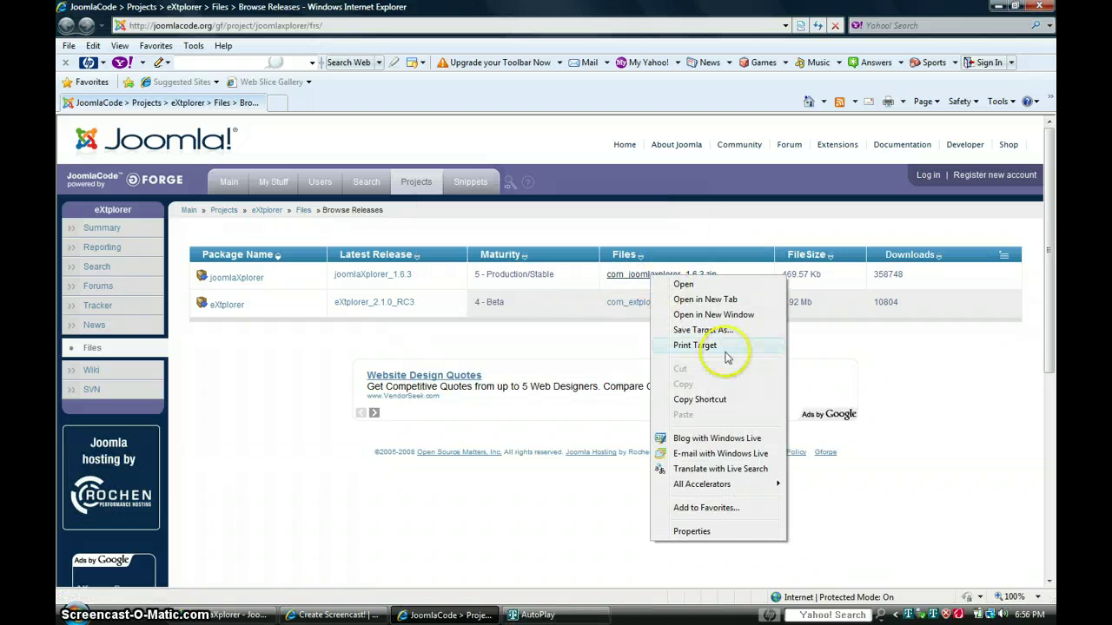
left_click(713, 400)
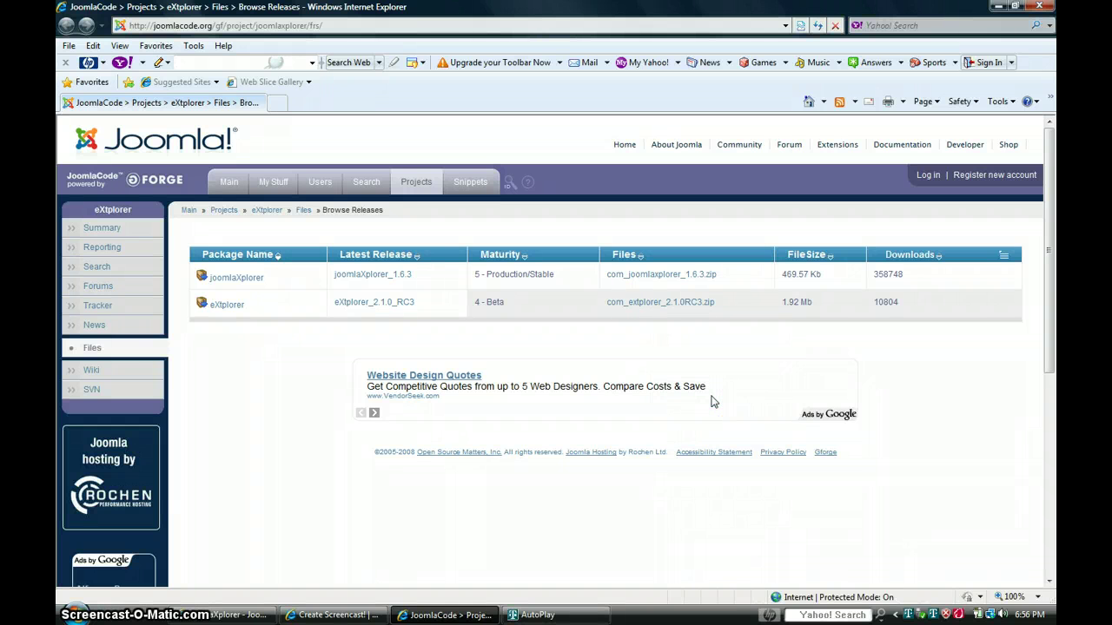
mouse_move(234, 615)
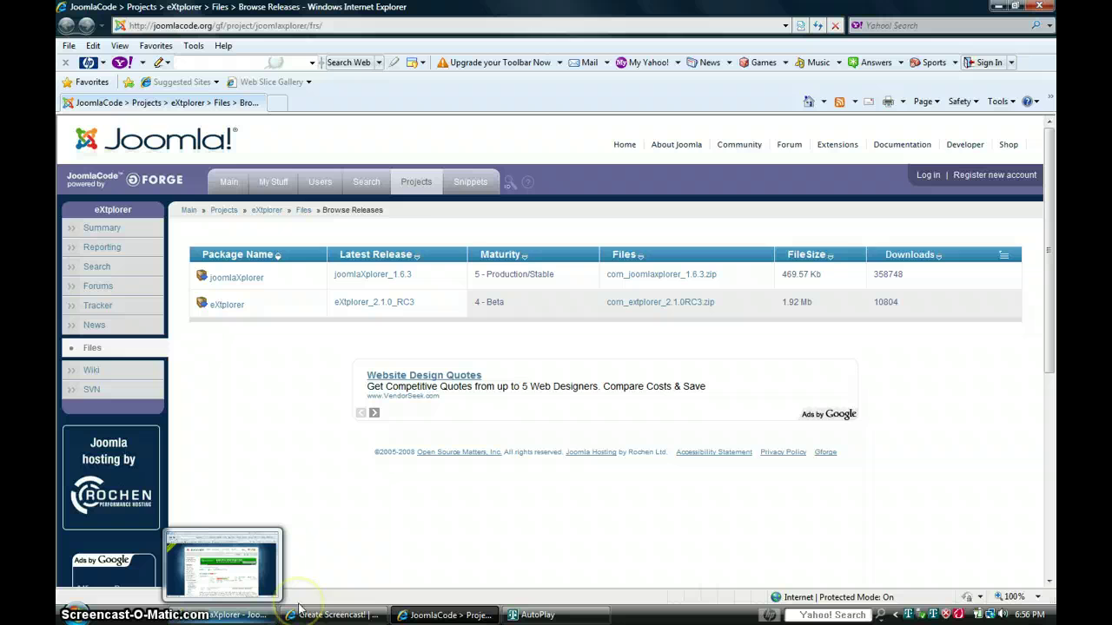
left_click(252, 615)
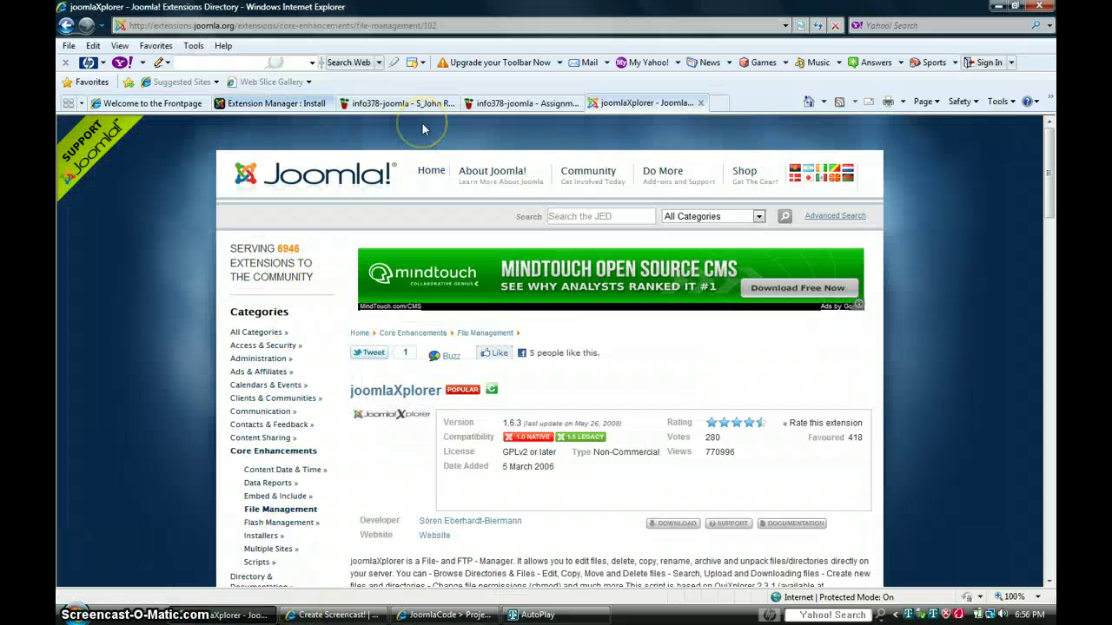
Paste the joomlaXplorer zip URL into Install URL in the administrator's Extension Manager
left_click(273, 103)
mouse_move(288, 170)
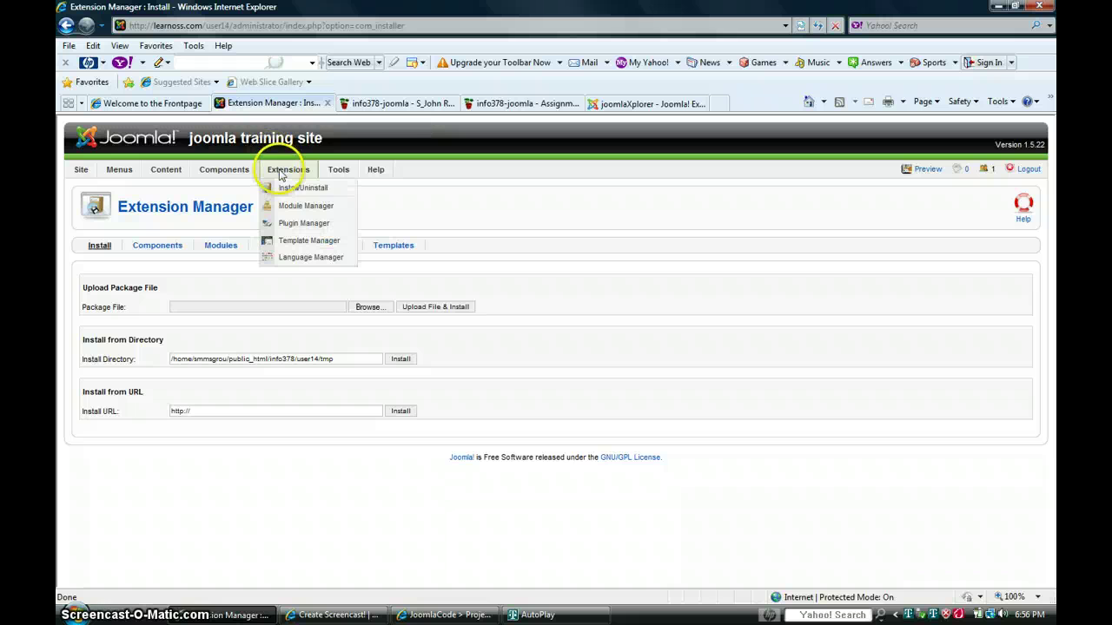
left_click(292, 191)
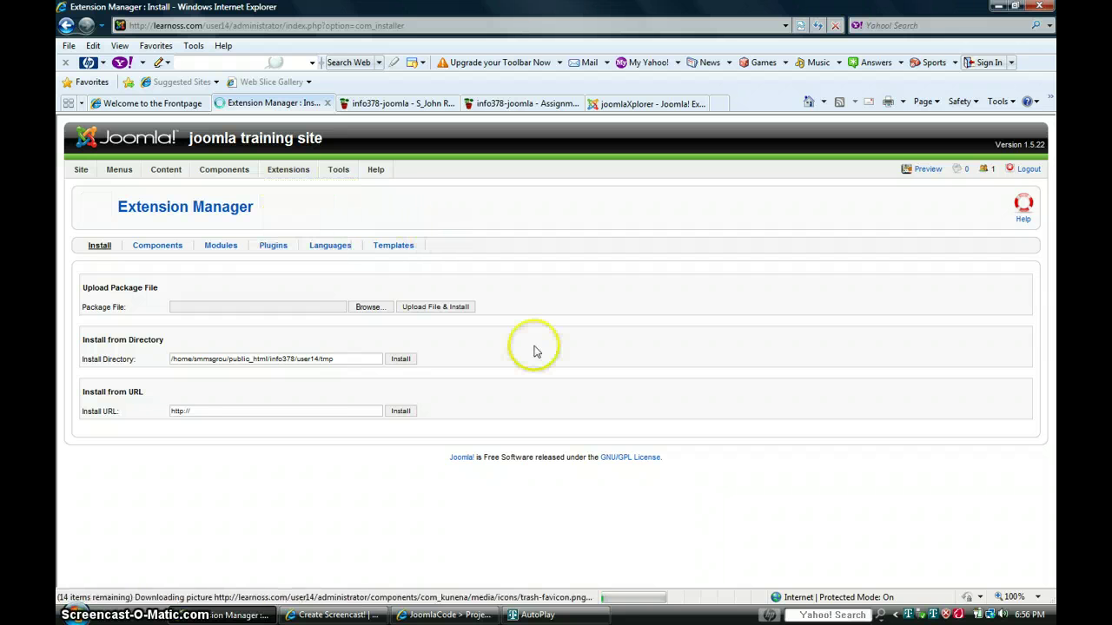
left_click(192, 411)
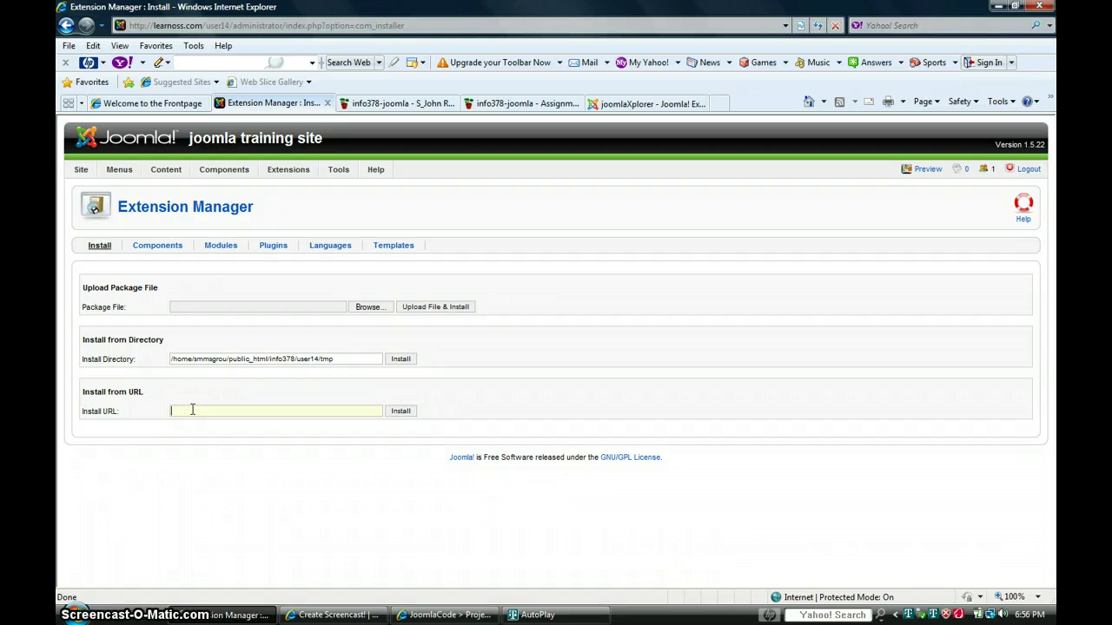
right_click(189, 414)
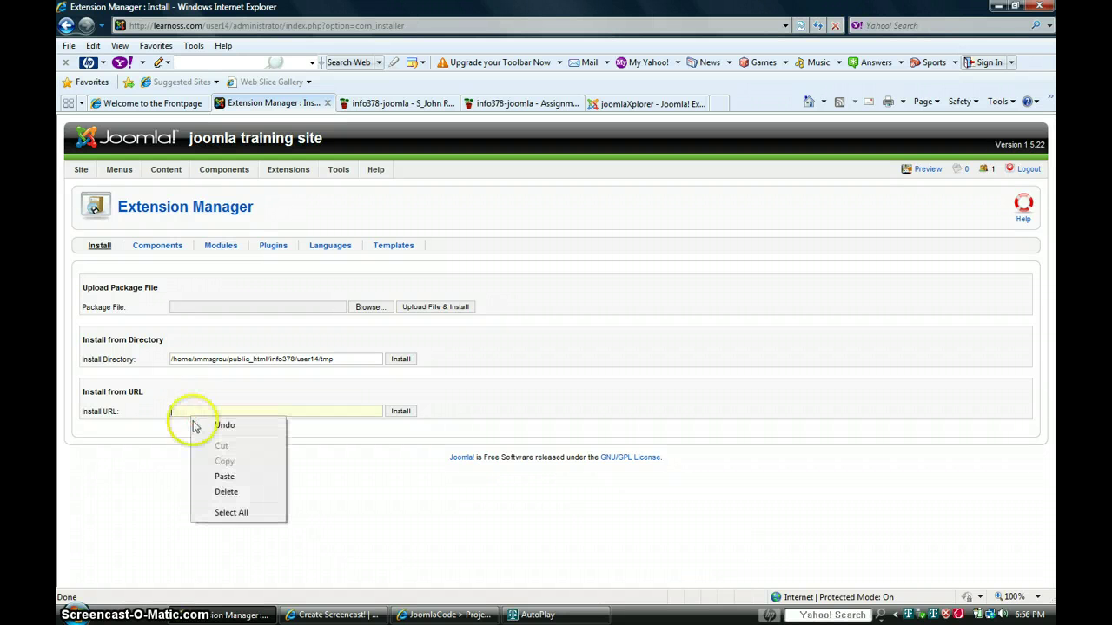
left_click(215, 480)
Install from the URL and dismiss the System - Legacy plugin error
left_click(400, 413)
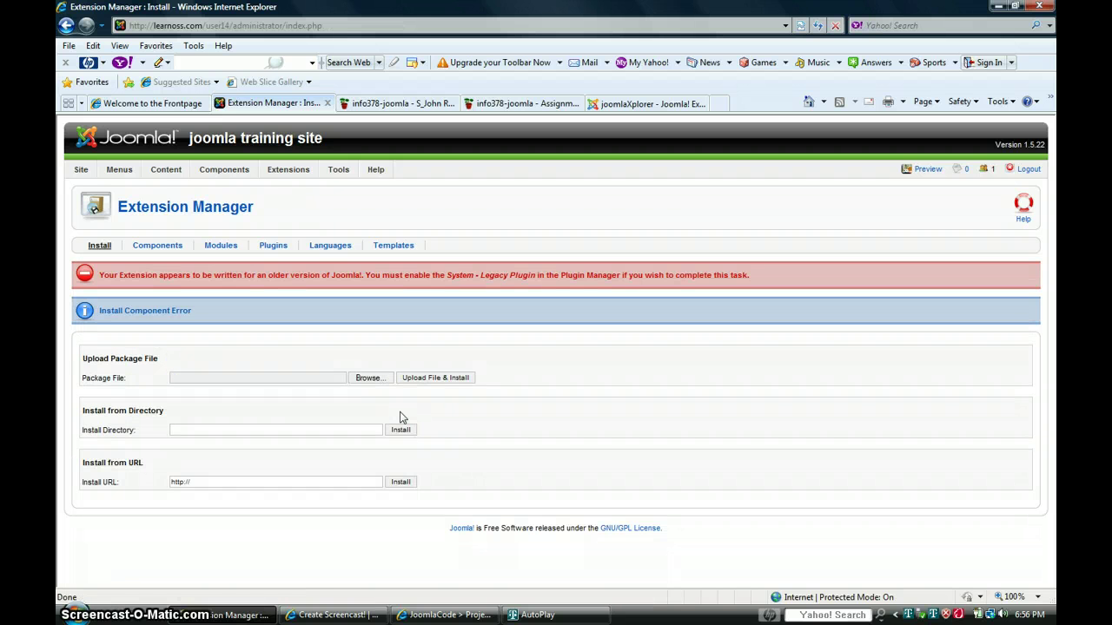
left_click(405, 288)
left_click(363, 310)
left_click(356, 312)
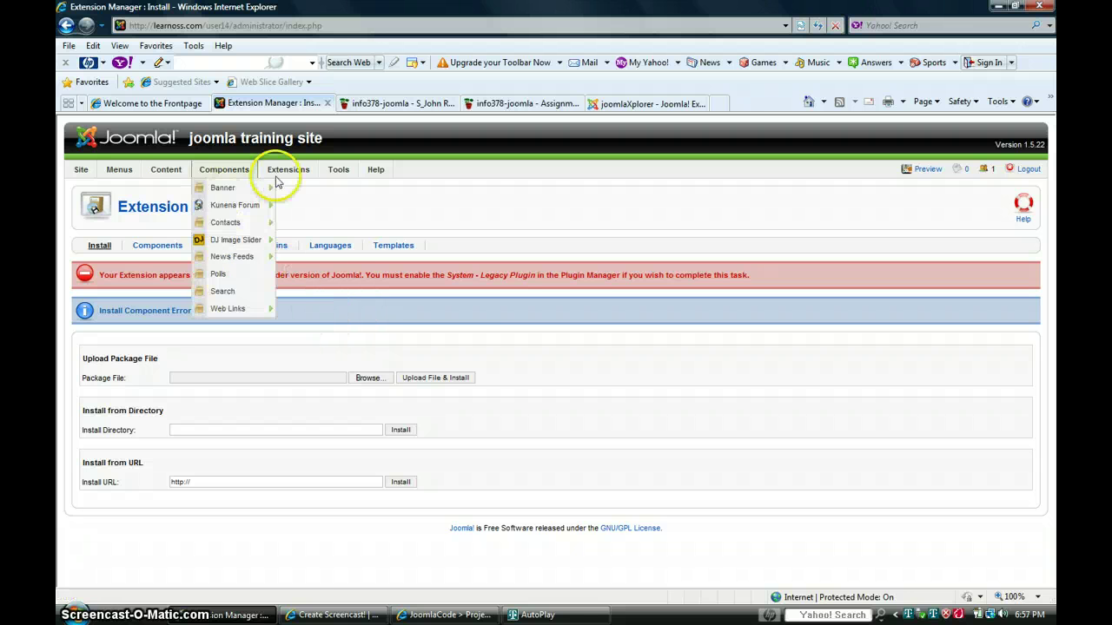
mouse_move(288, 169)
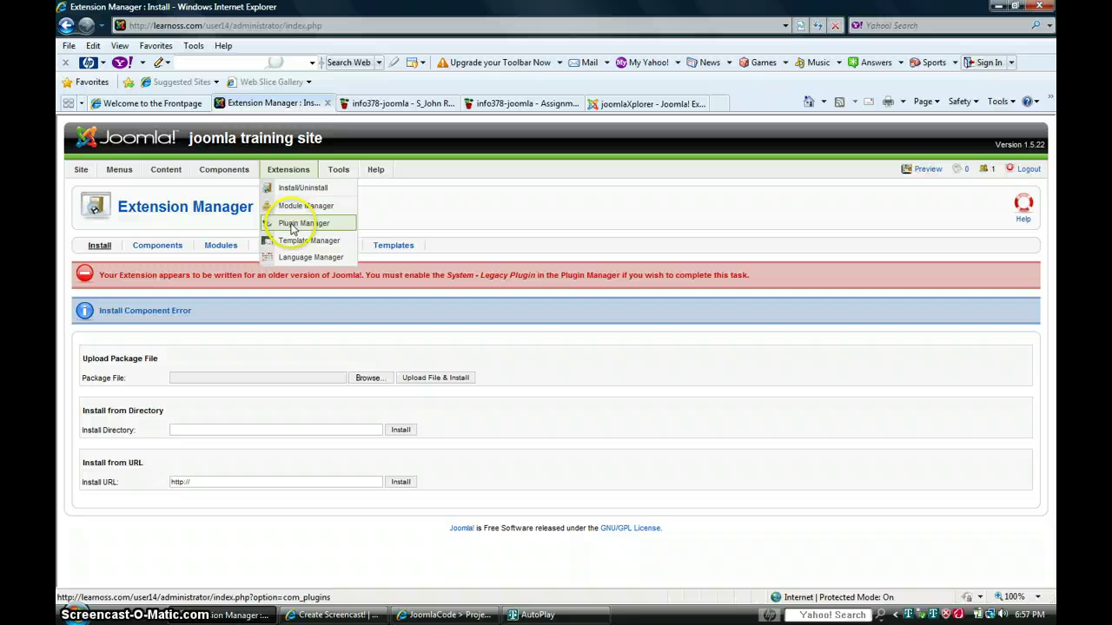
Turn on System - Legacy in the Plugin Manager list
left_click(293, 226)
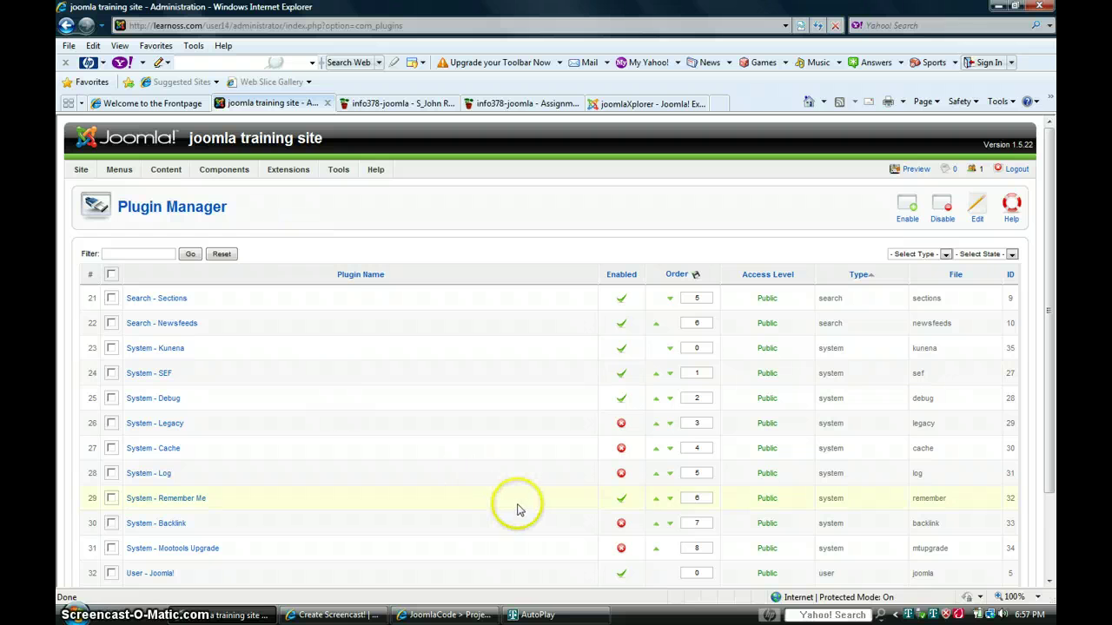
scroll(518, 510, "down", 3)
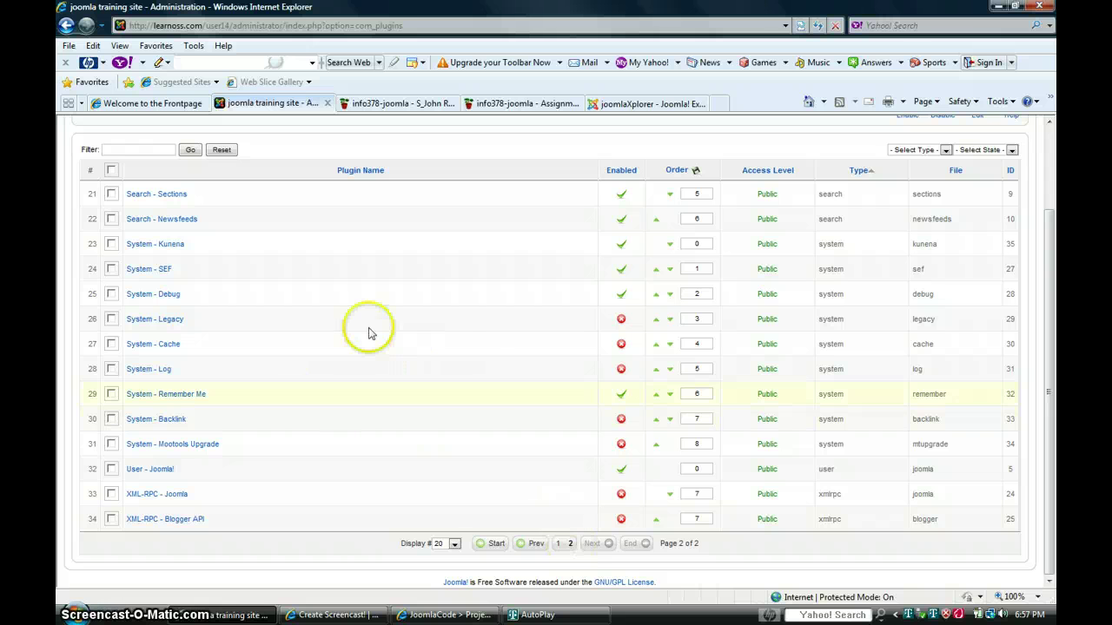
left_click(621, 320)
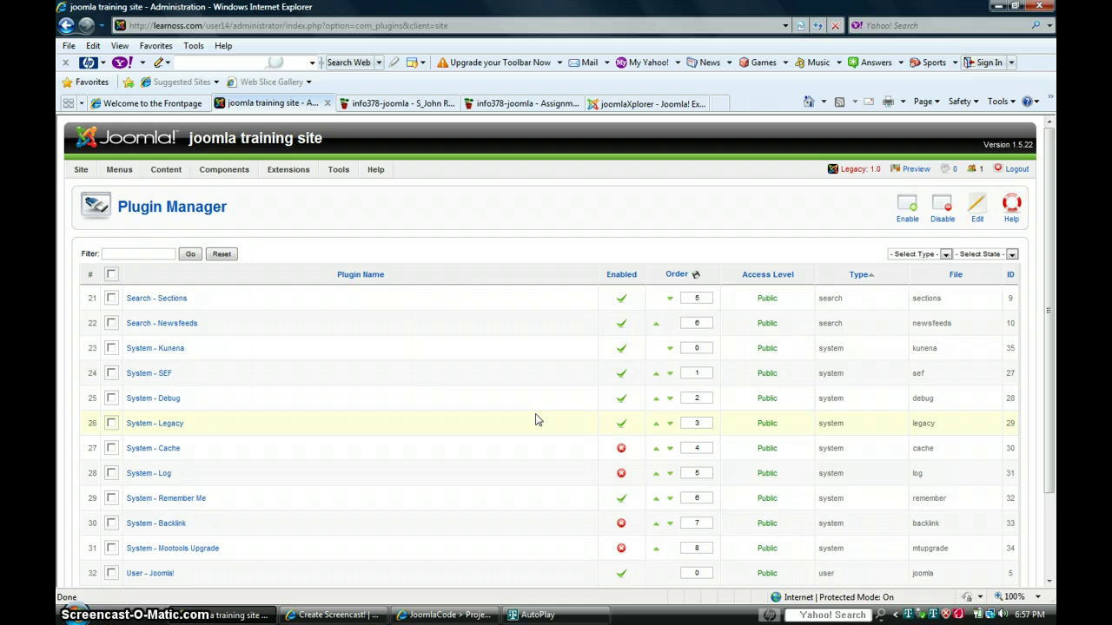
mouse_move(287, 169)
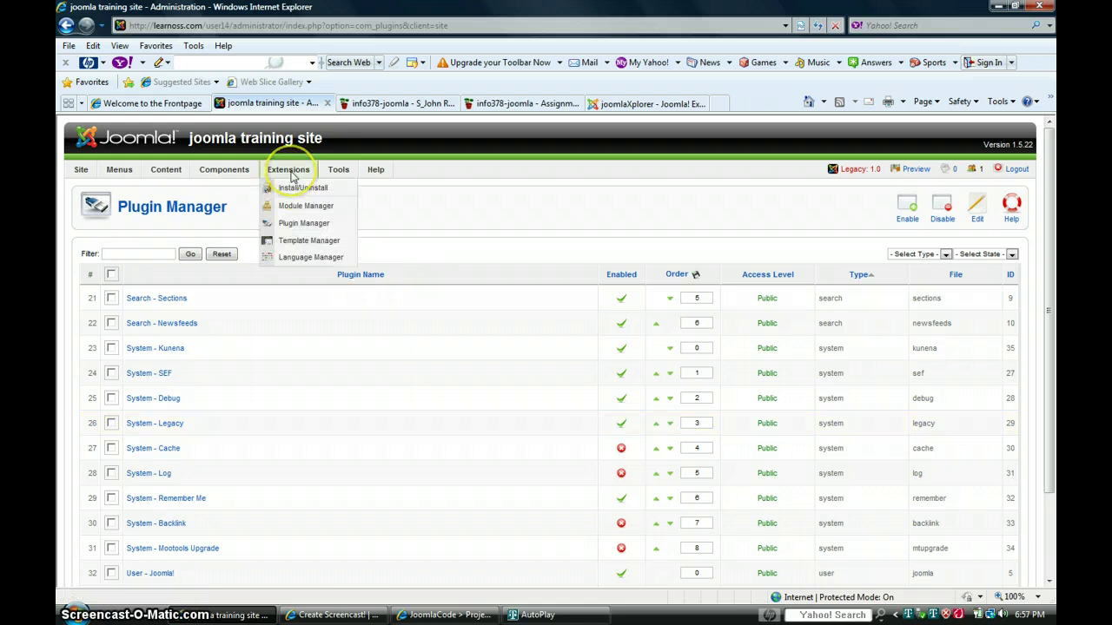
Replace the Install URL text with the joomlaXplorer zip address and install it
left_click(294, 190)
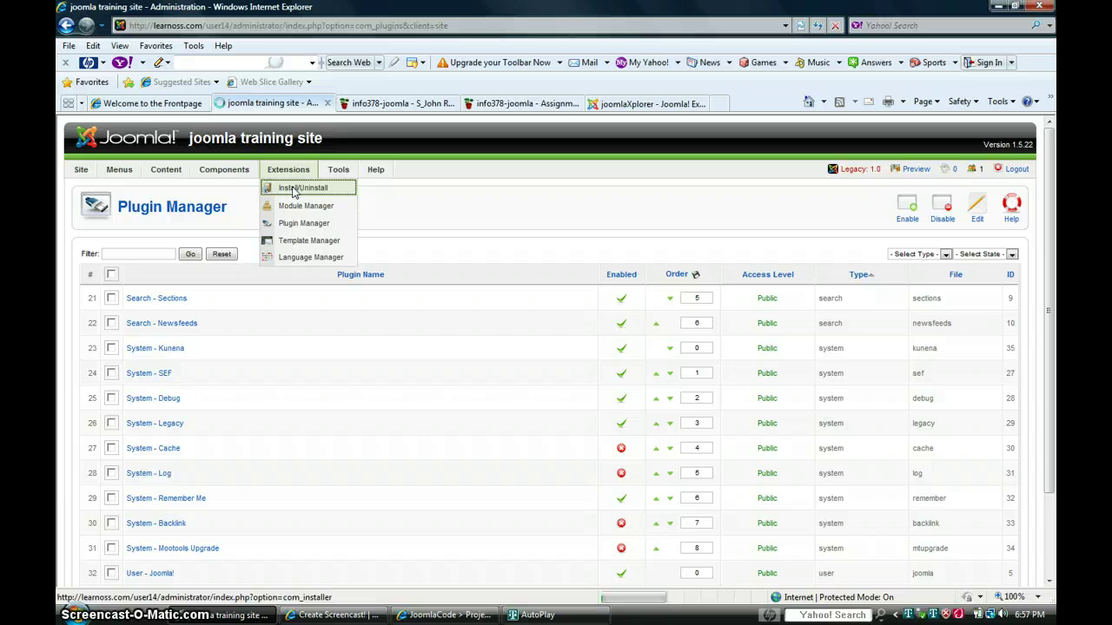
left_click(203, 408)
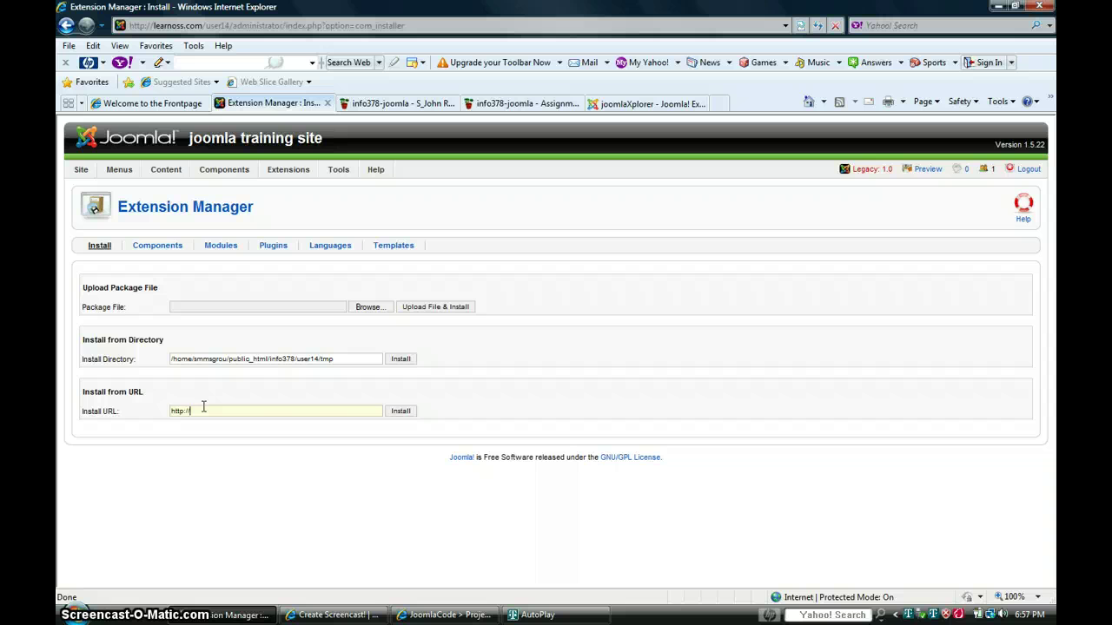
key("BackSpace")
key("BackSpace")
key("BackSpace")
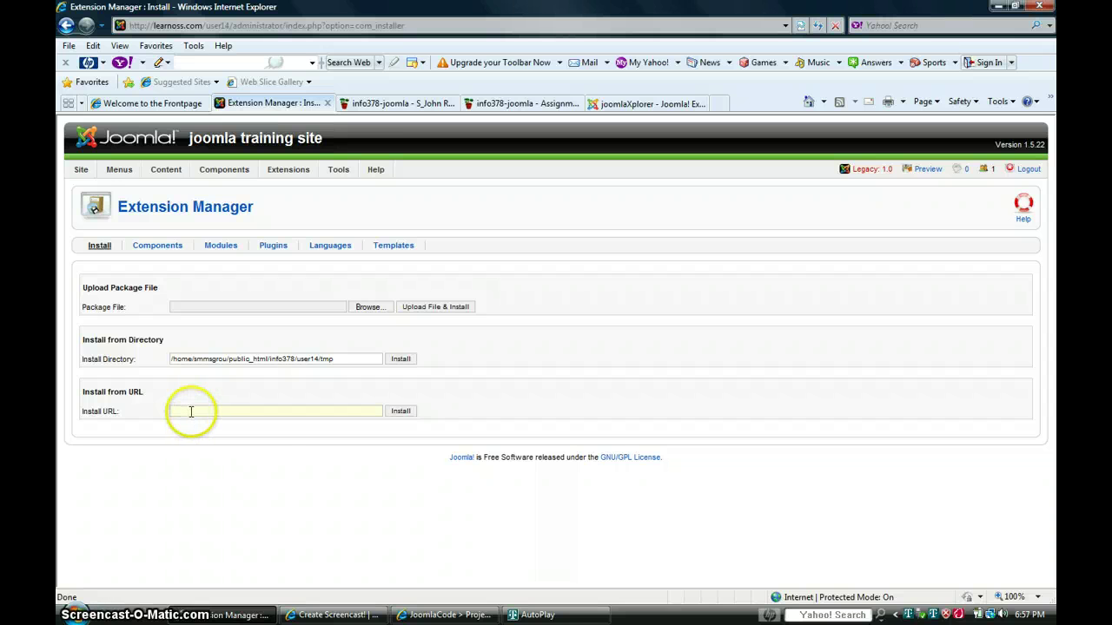
right_click(191, 414)
left_click(218, 474)
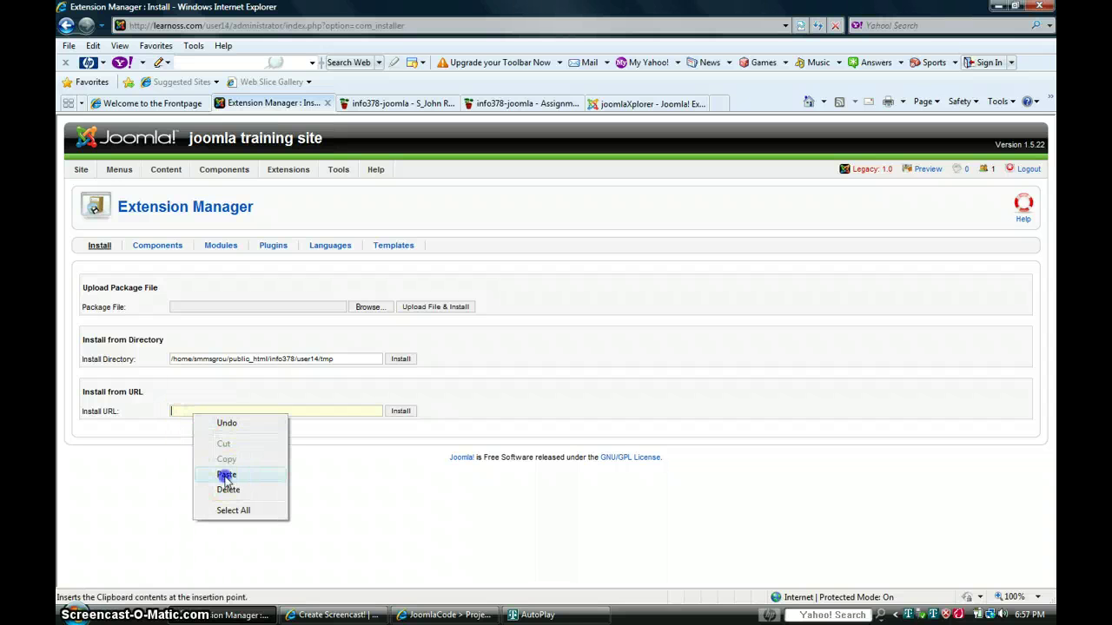
left_click(390, 417)
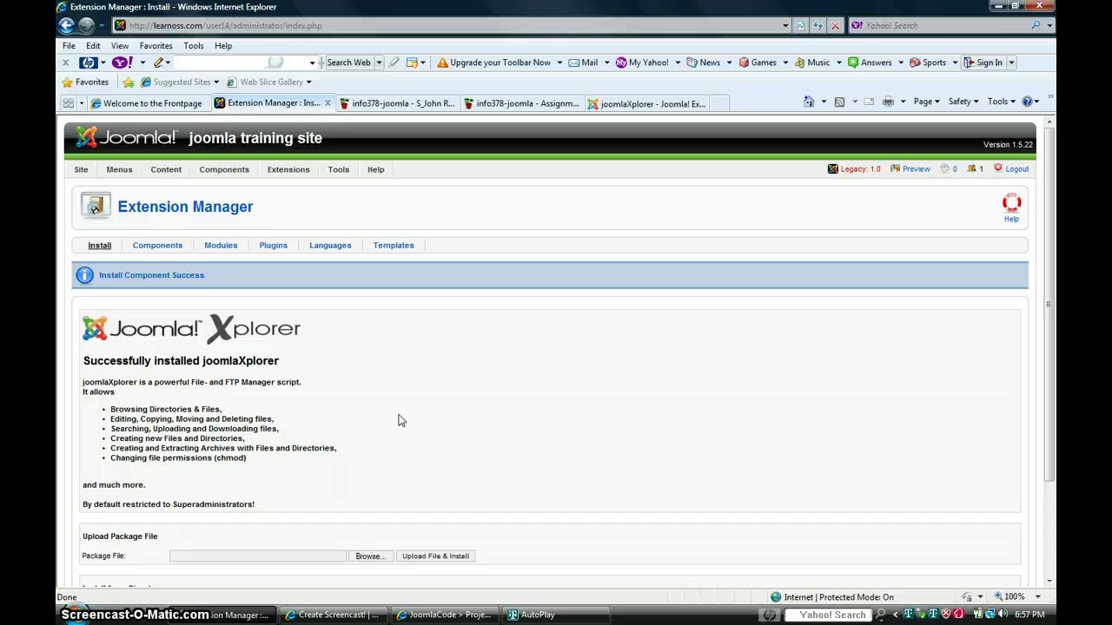
left_click(399, 420)
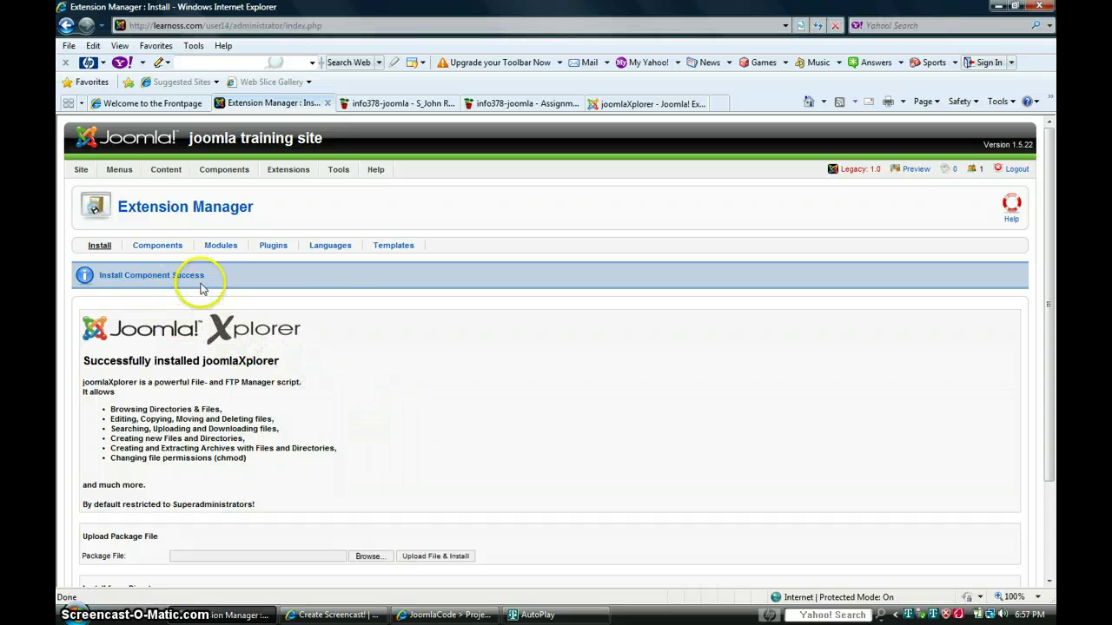
Open the Components list and scroll to find joomlaXplorer 1.6.3
left_click(163, 249)
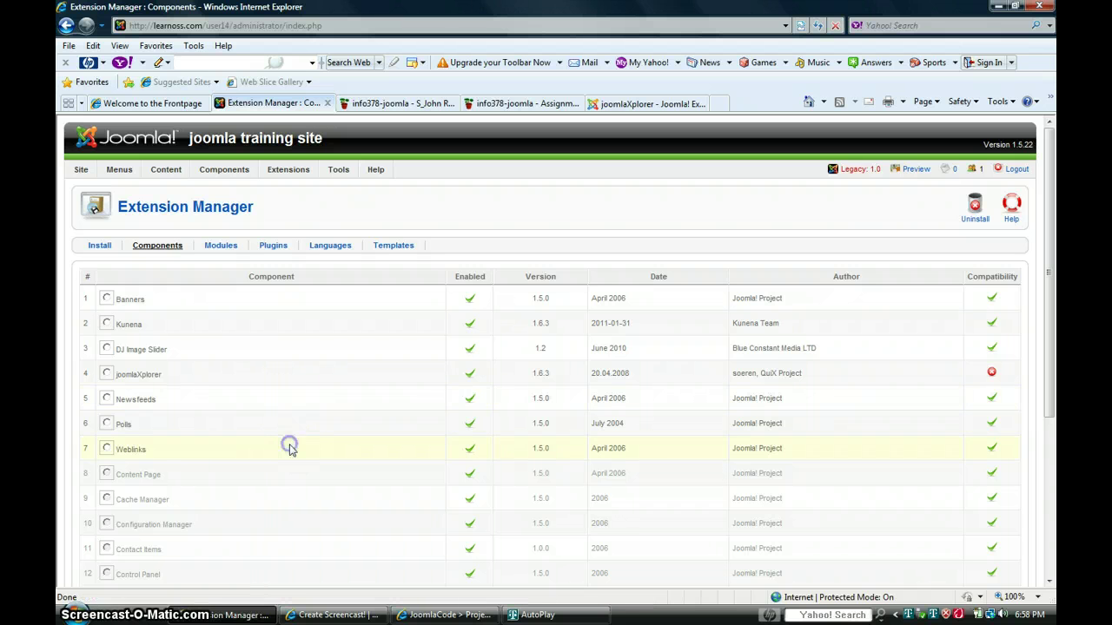
scroll(287, 449, "down", 5)
scroll(290, 450, "up", 5)
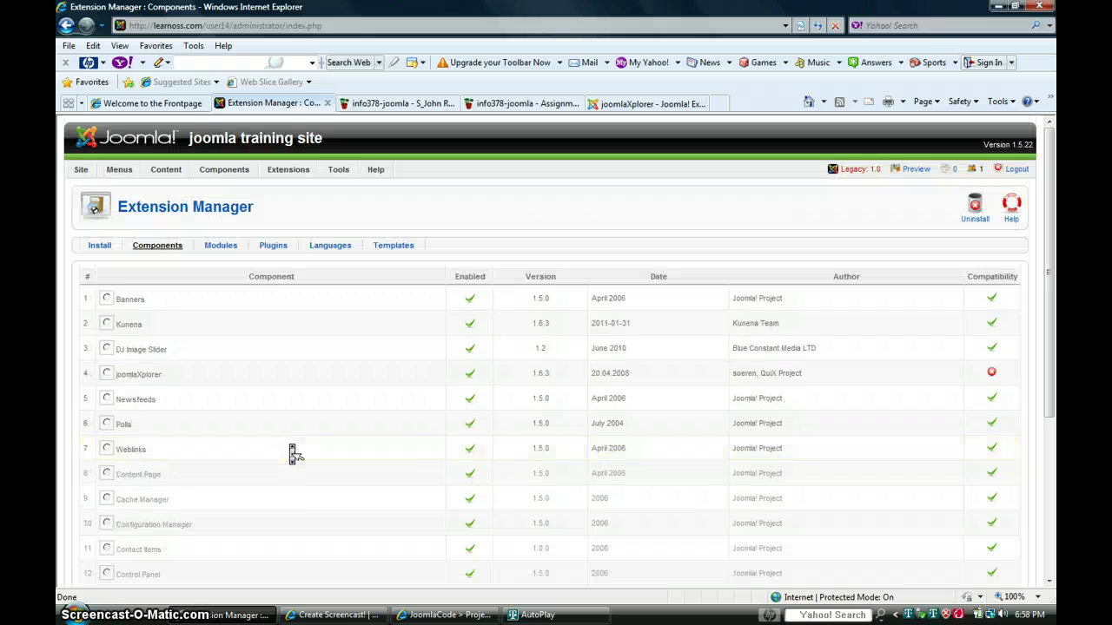